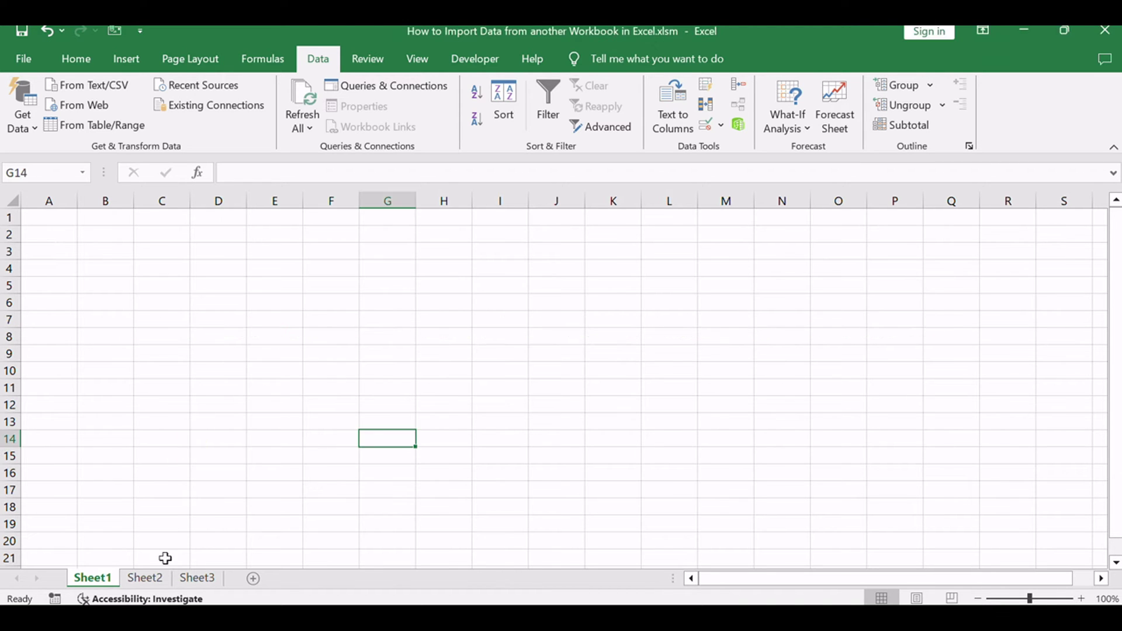
Show Sheet2 and read the Method 1 instructions in its text box.
{"action": "left_click", "coordinate": [153, 580]}
{"action": "left_click", "coordinate": [868, 409]}
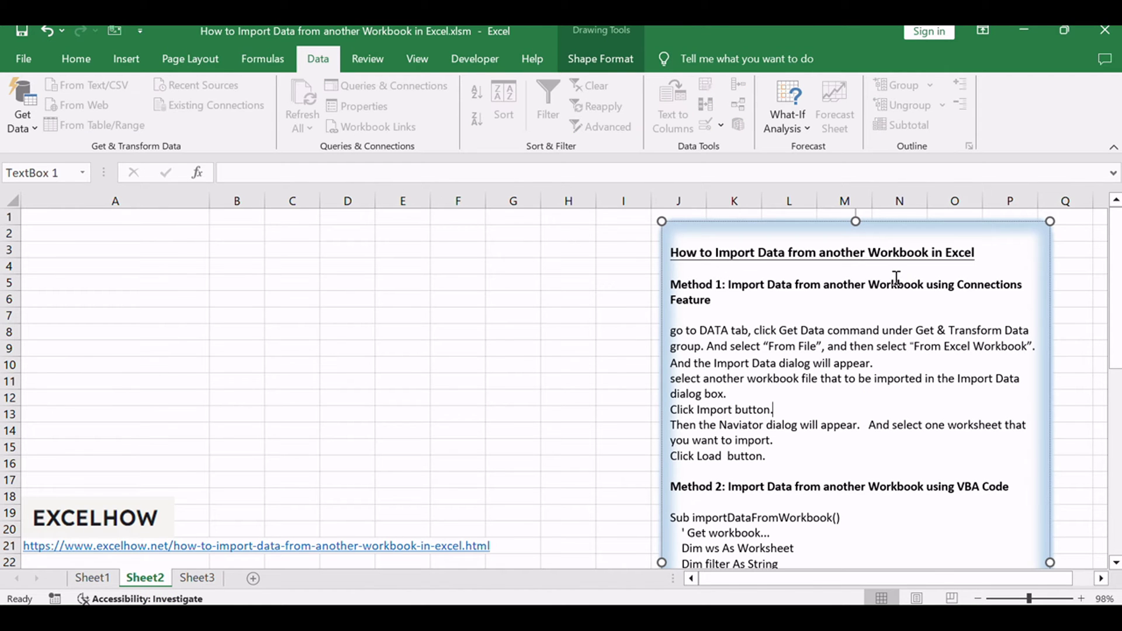
{"action": "left_click", "coordinate": [897, 284]}
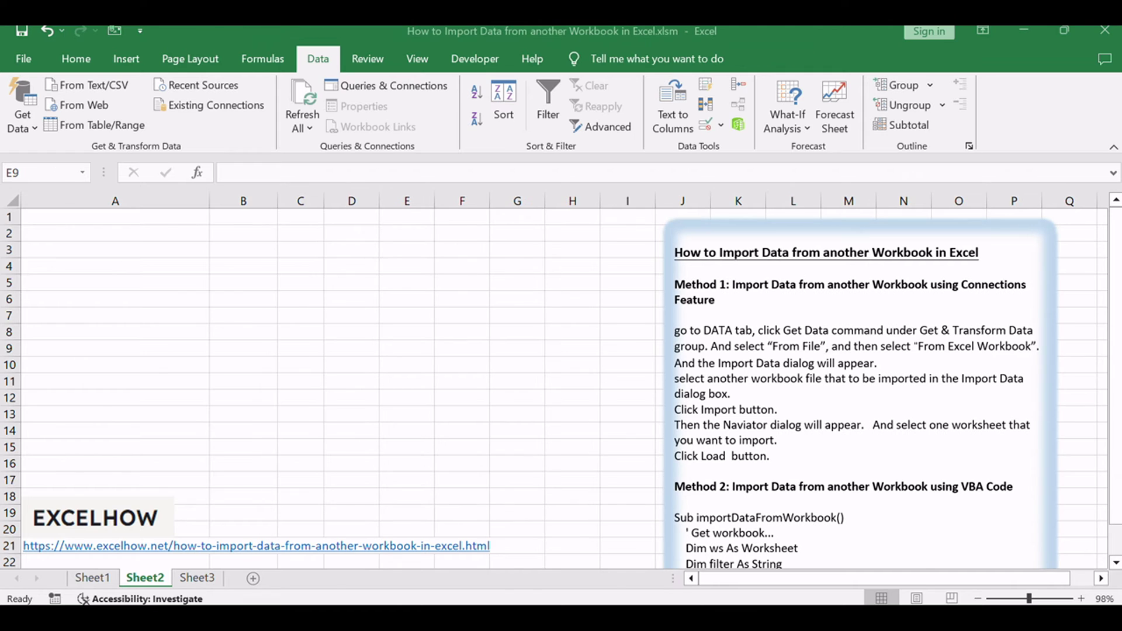
Start an import from an Excel workbook and choose test1.xlsx in the Documents folder as the source.
{"action": "left_click", "coordinate": [317, 61]}
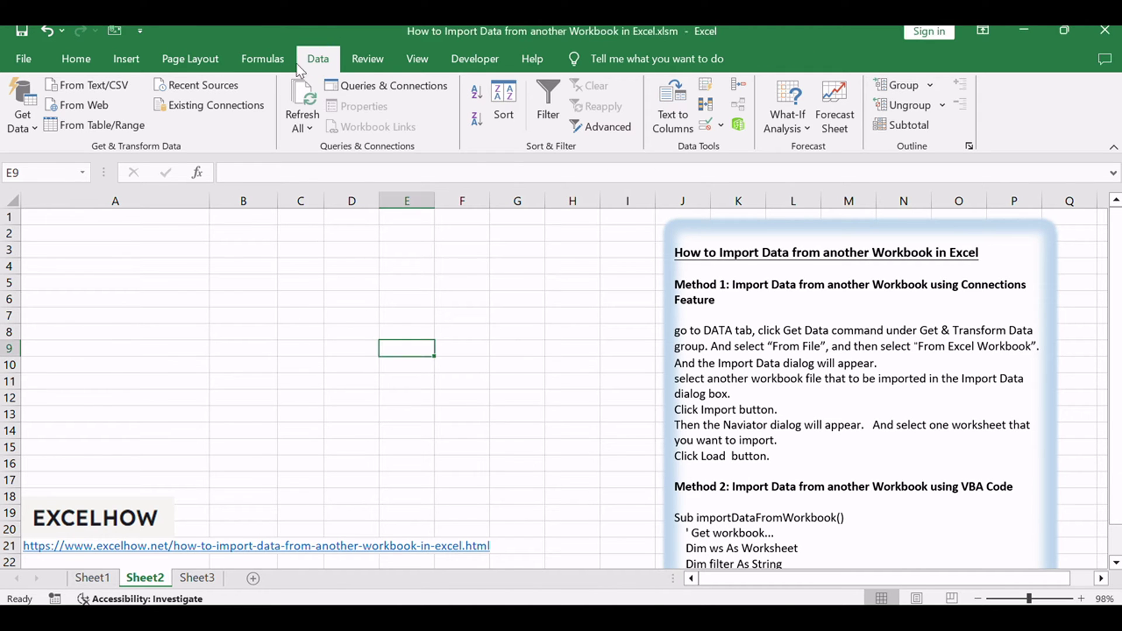
{"action": "left_click", "coordinate": [26, 126]}
{"action": "mouse_move", "coordinate": [53, 159]}
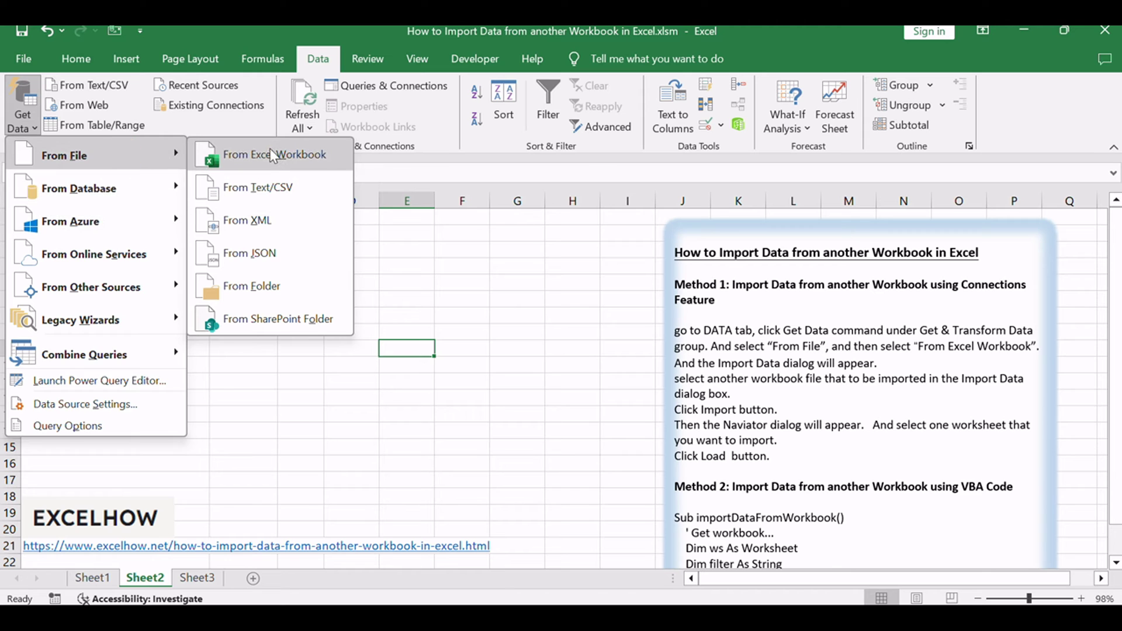
{"action": "left_click", "coordinate": [260, 153]}
{"action": "left_click_drag", "start_coordinate": [165, 35], "coordinate": [278, 97]}
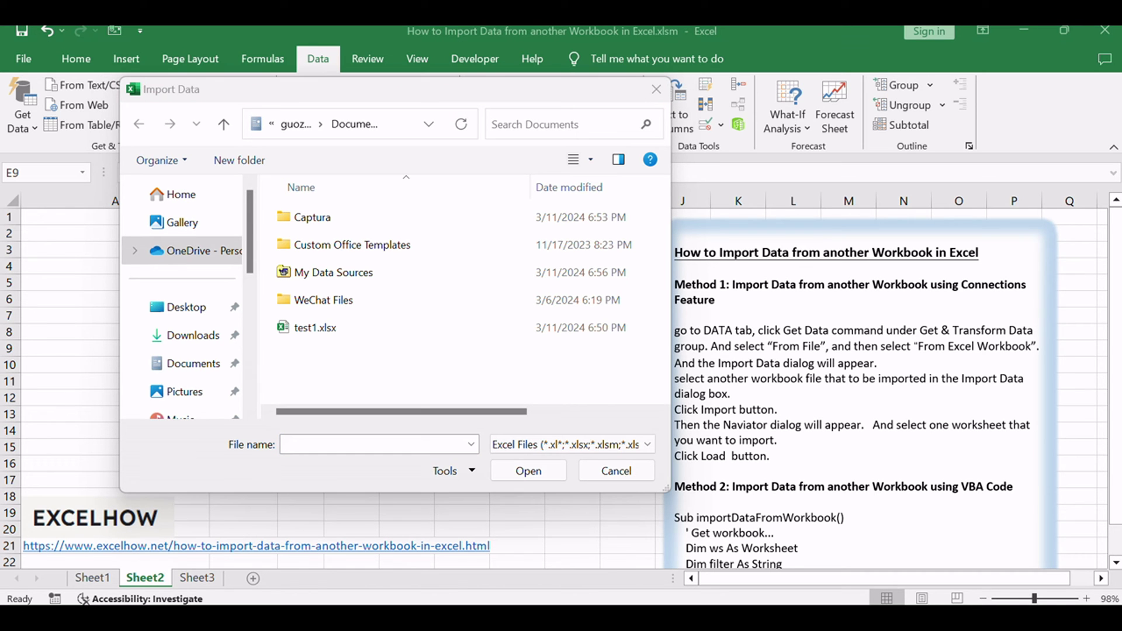
{"action": "left_click", "coordinate": [279, 93]}
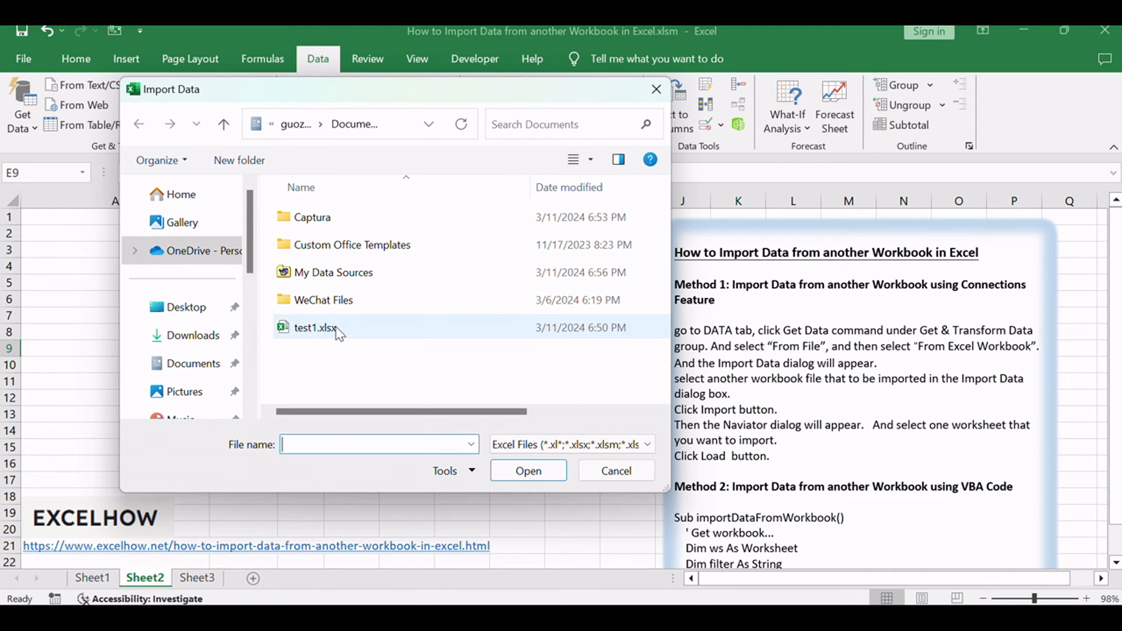
{"action": "left_click", "coordinate": [297, 332]}
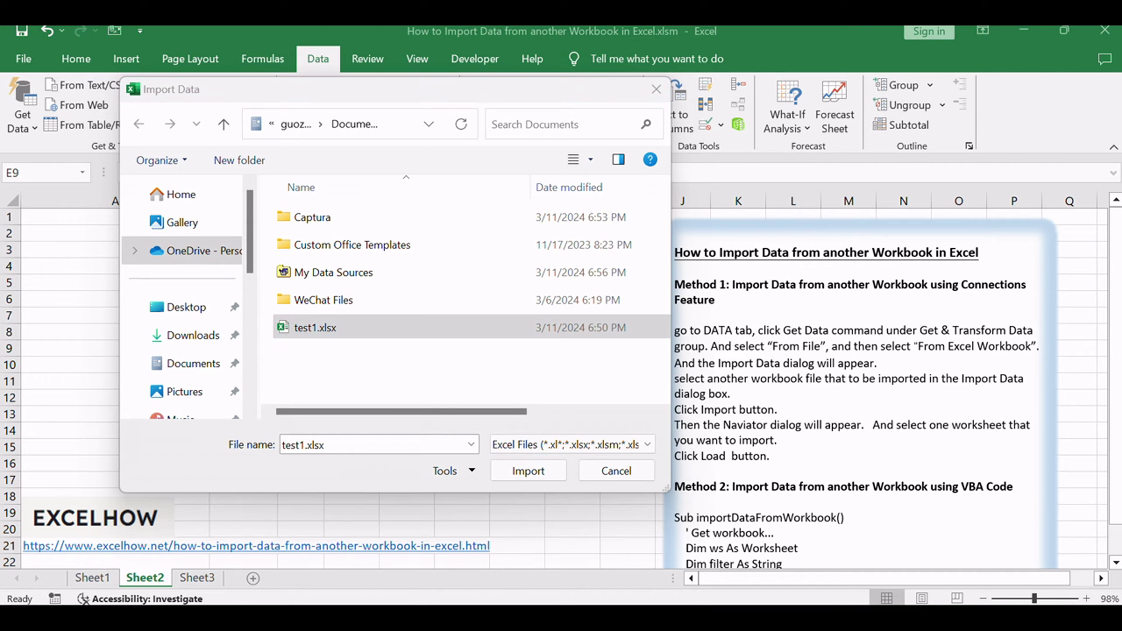
{"action": "left_click", "coordinate": [518, 473]}
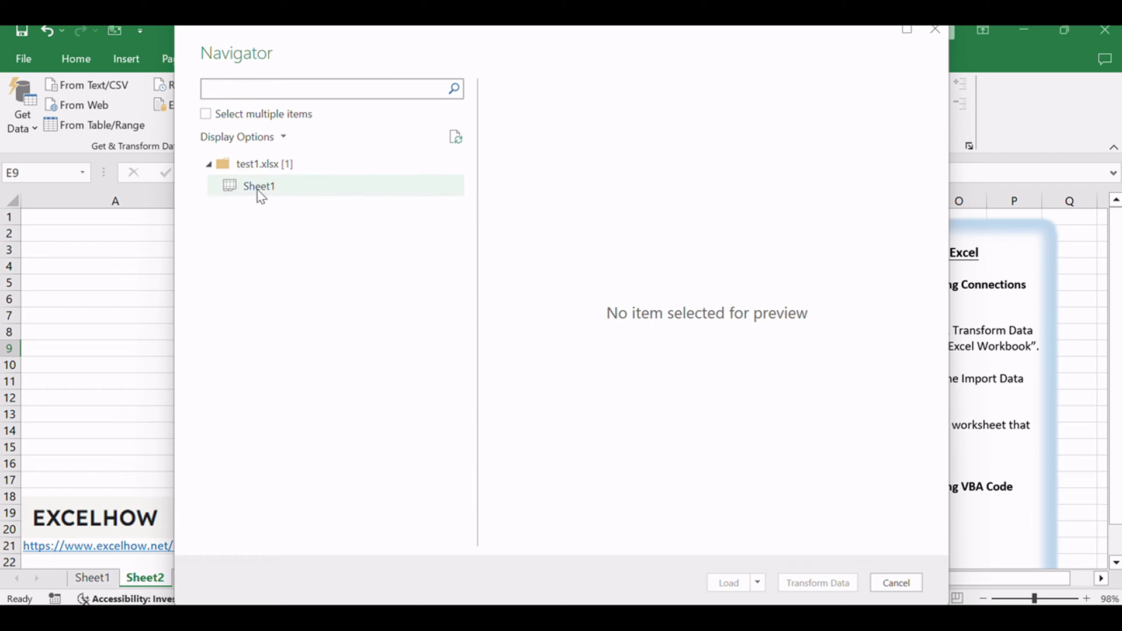
Load Sheet1 of test1.xlsx as a table on a new worksheet.
{"action": "left_click", "coordinate": [259, 188]}
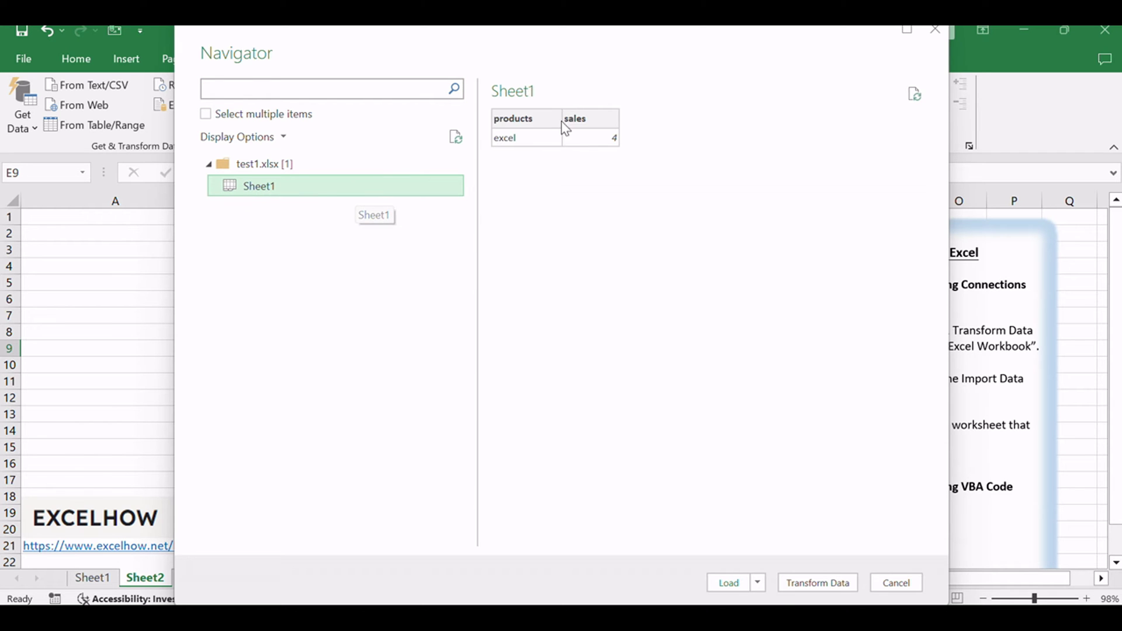
{"action": "left_click", "coordinate": [757, 583]}
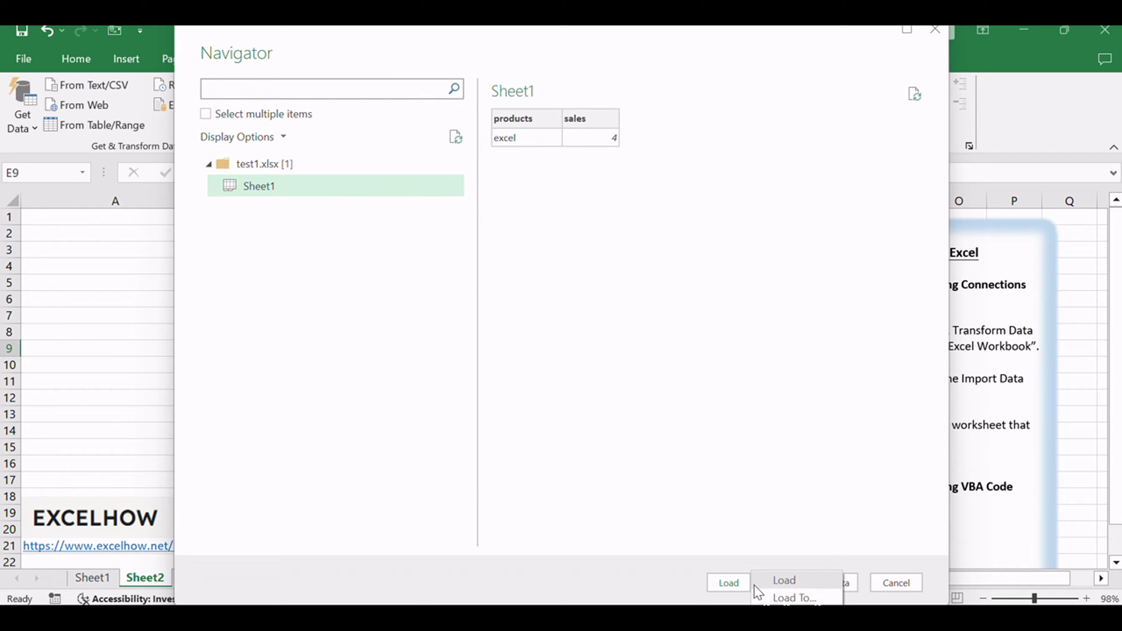
{"action": "left_click", "coordinate": [809, 598]}
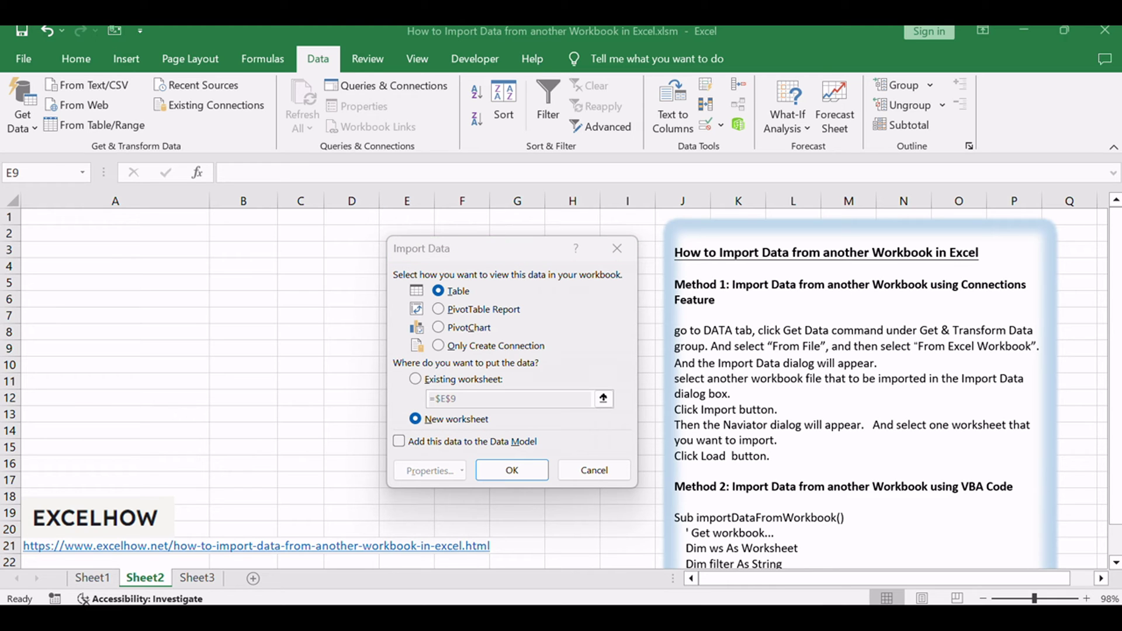
{"action": "left_click", "coordinate": [511, 471]}
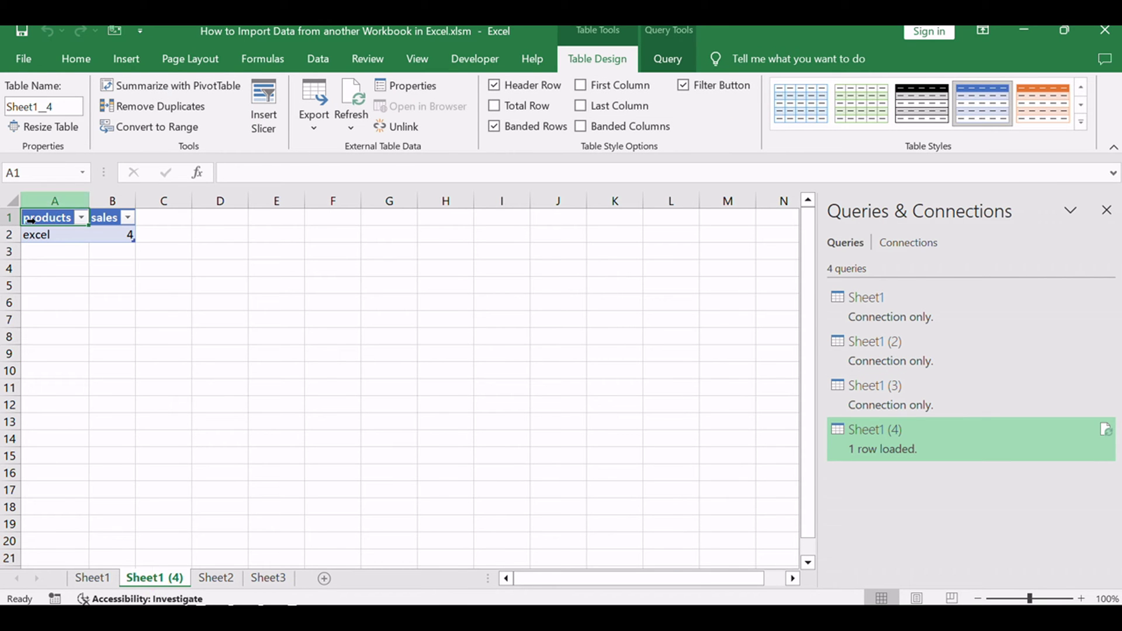
{"action": "left_click", "coordinate": [880, 450]}
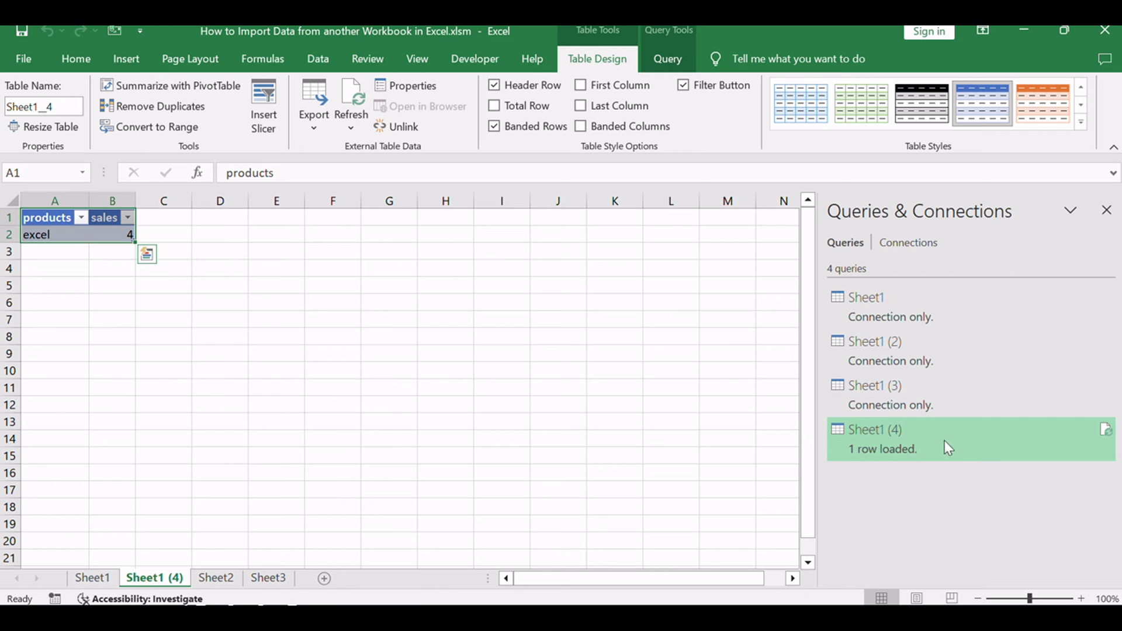
{"action": "left_click", "coordinate": [634, 387]}
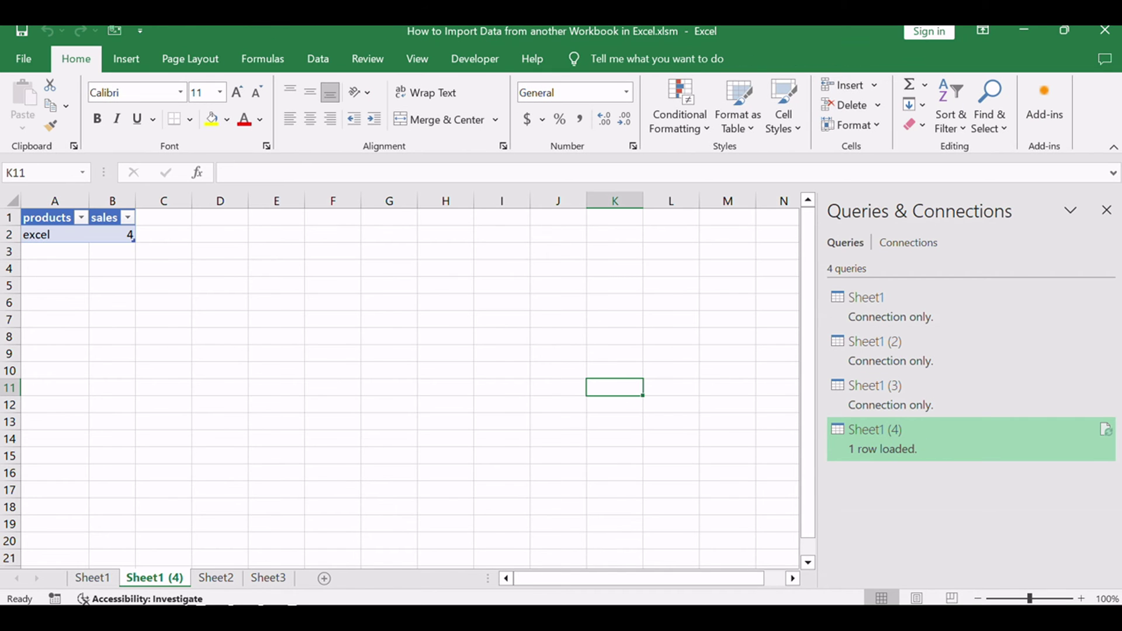
Examine the Method 2 VBA code section in the text box on Sheet2.
{"action": "key", "text": "alt+Tab"}
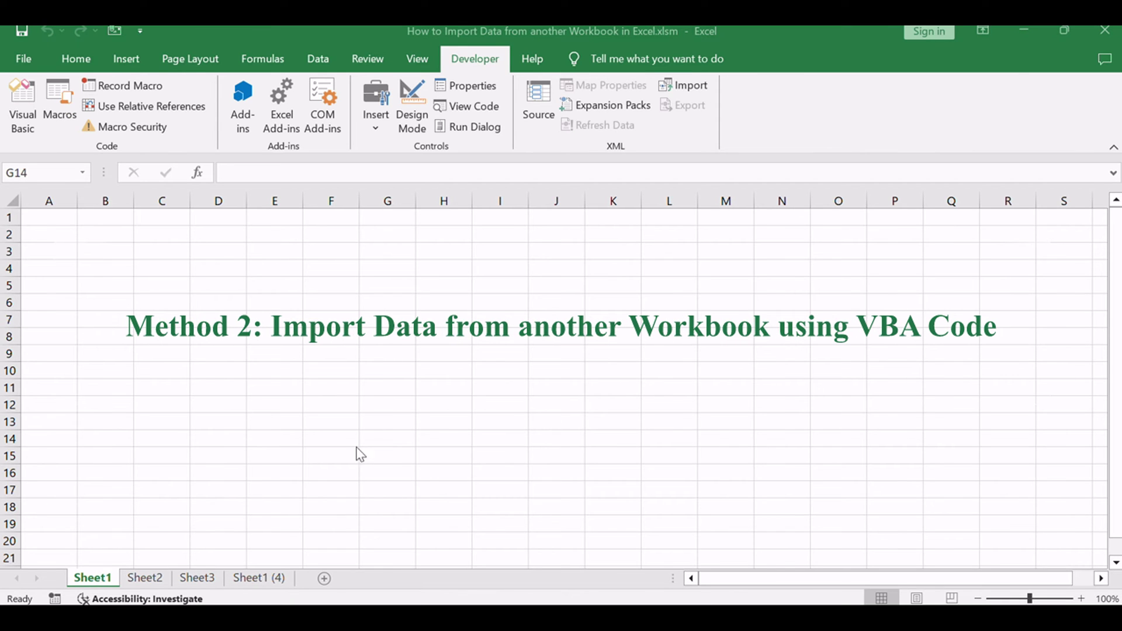
{"action": "left_click", "coordinate": [361, 447]}
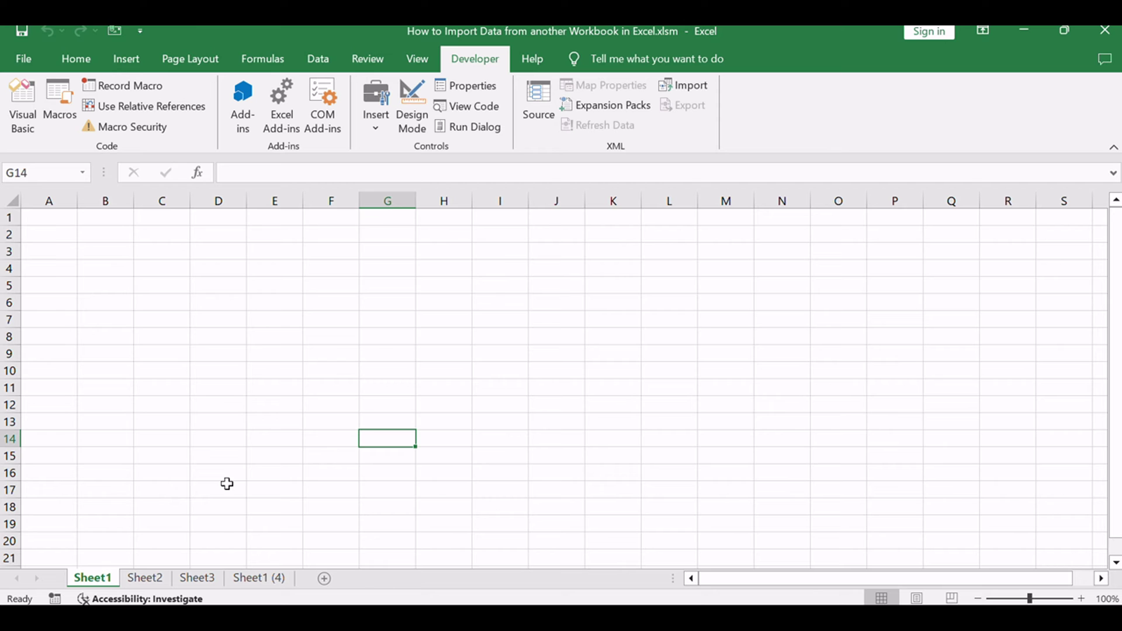
{"action": "left_click", "coordinate": [145, 578]}
{"action": "left_click", "coordinate": [762, 403]}
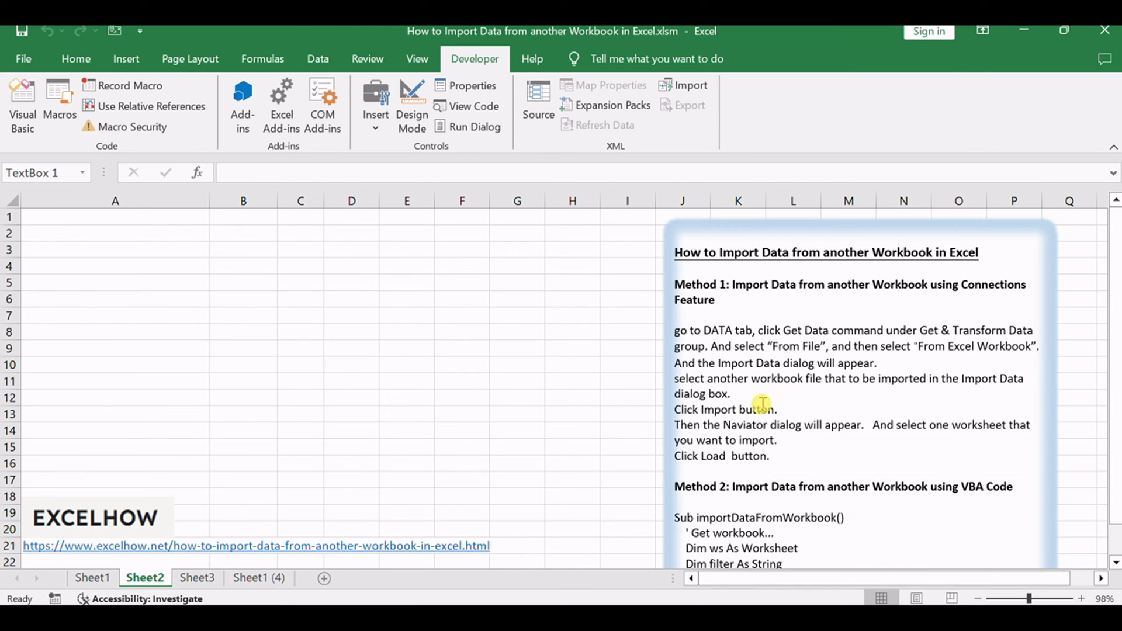
{"action": "scroll", "coordinate": [763, 403], "scroll_direction": "down", "scroll_amount": 2}
{"action": "left_click_drag", "start_coordinate": [914, 388], "coordinate": [1011, 388]}
{"action": "left_click", "coordinate": [927, 437]}
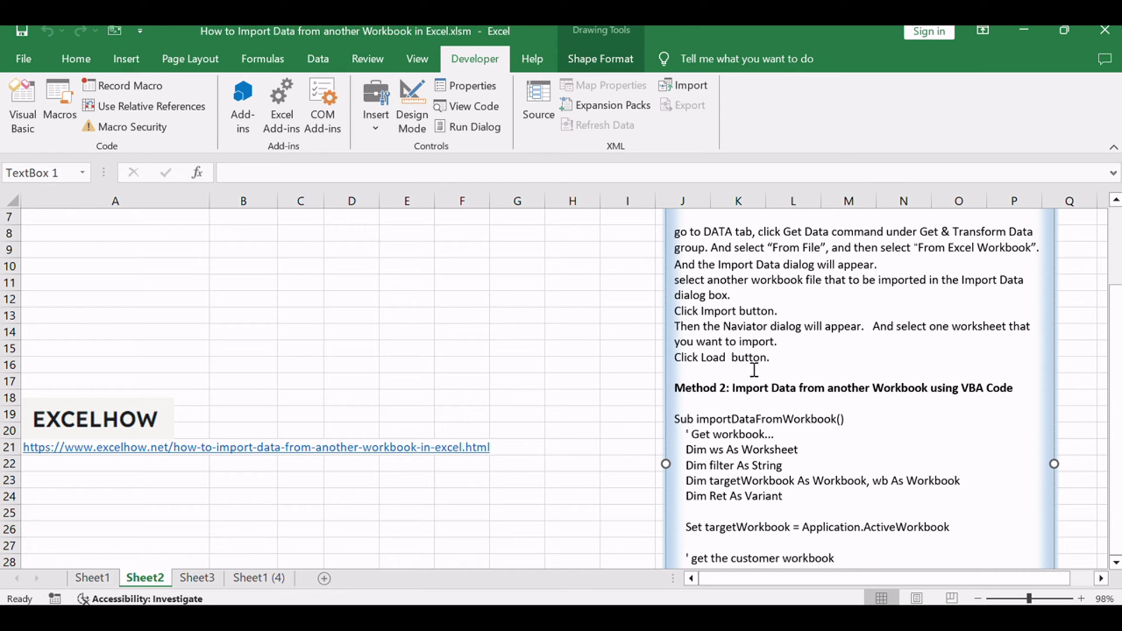
{"action": "left_click", "coordinate": [639, 364]}
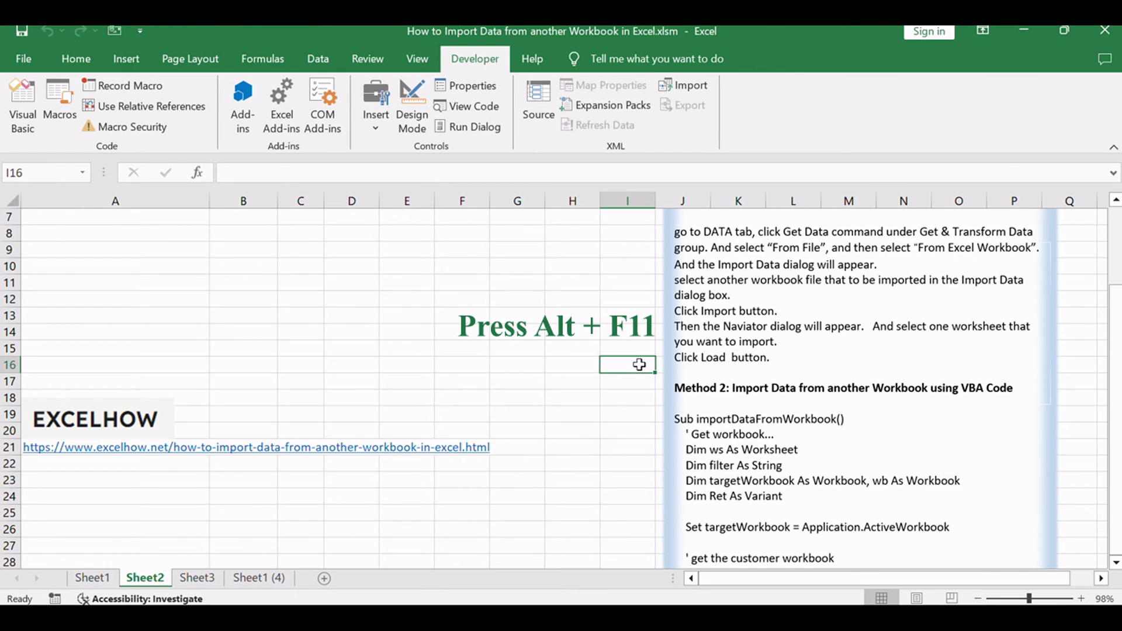
Open the Visual Basic editor and insert a new module into the workbook's project.
{"action": "key", "text": "alt+F11"}
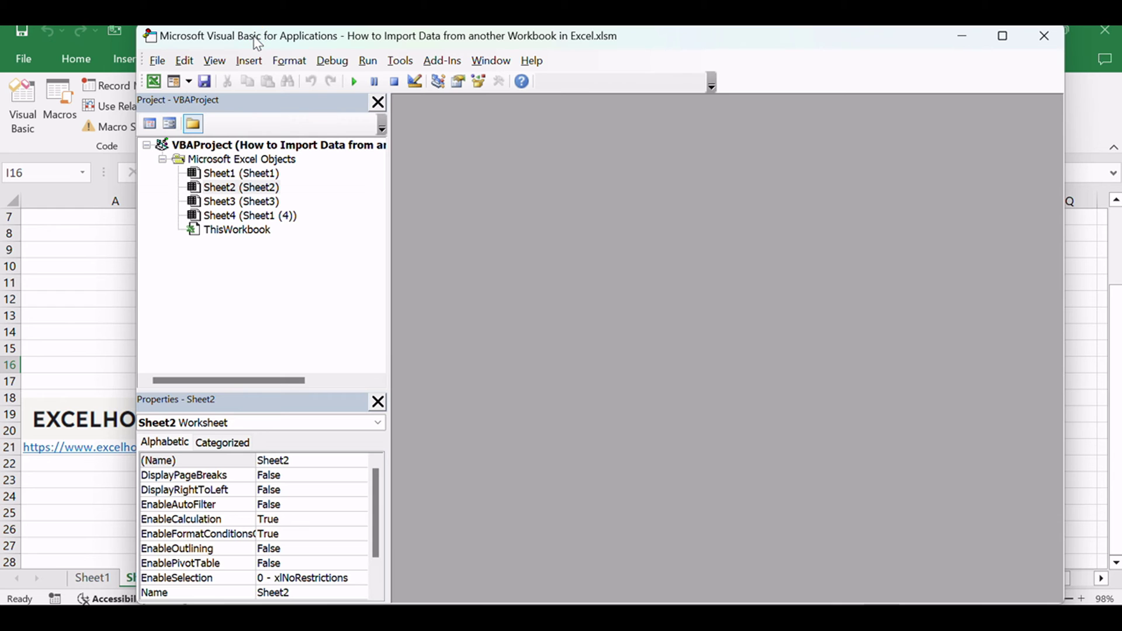
{"action": "left_click", "coordinate": [260, 261]}
{"action": "right_click", "coordinate": [260, 262]}
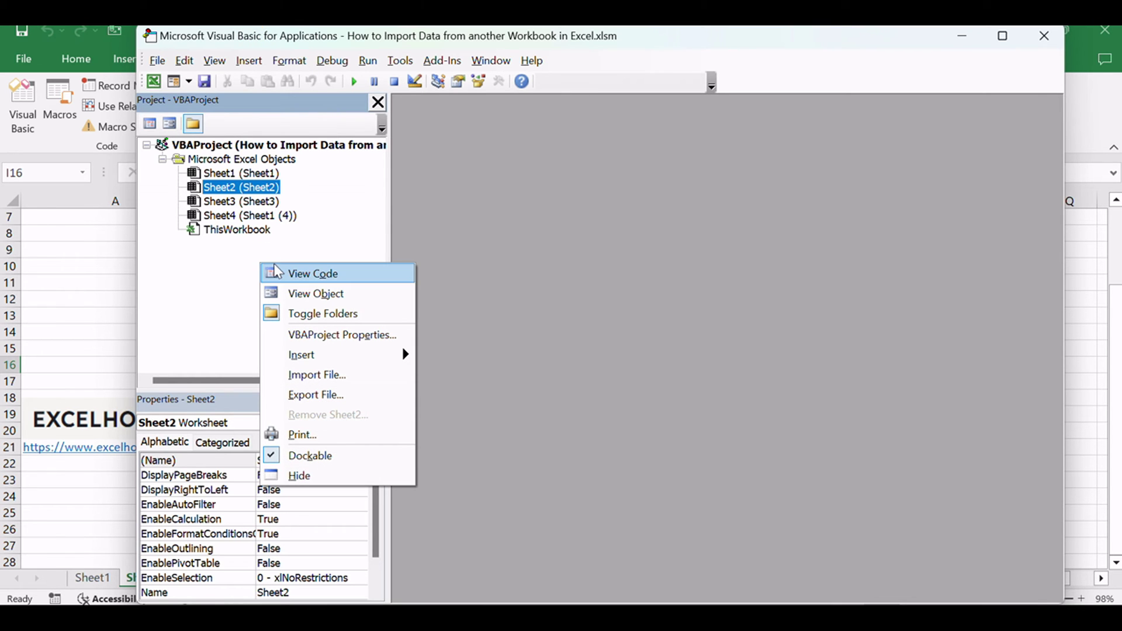
{"action": "mouse_move", "coordinate": [313, 358]}
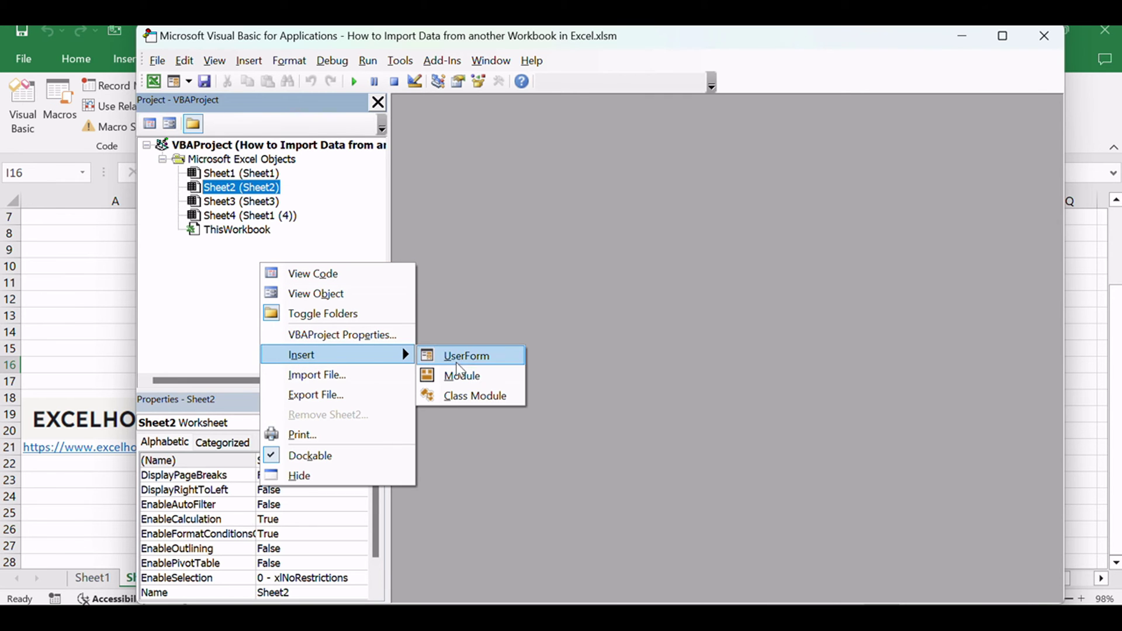
{"action": "left_click", "coordinate": [464, 377]}
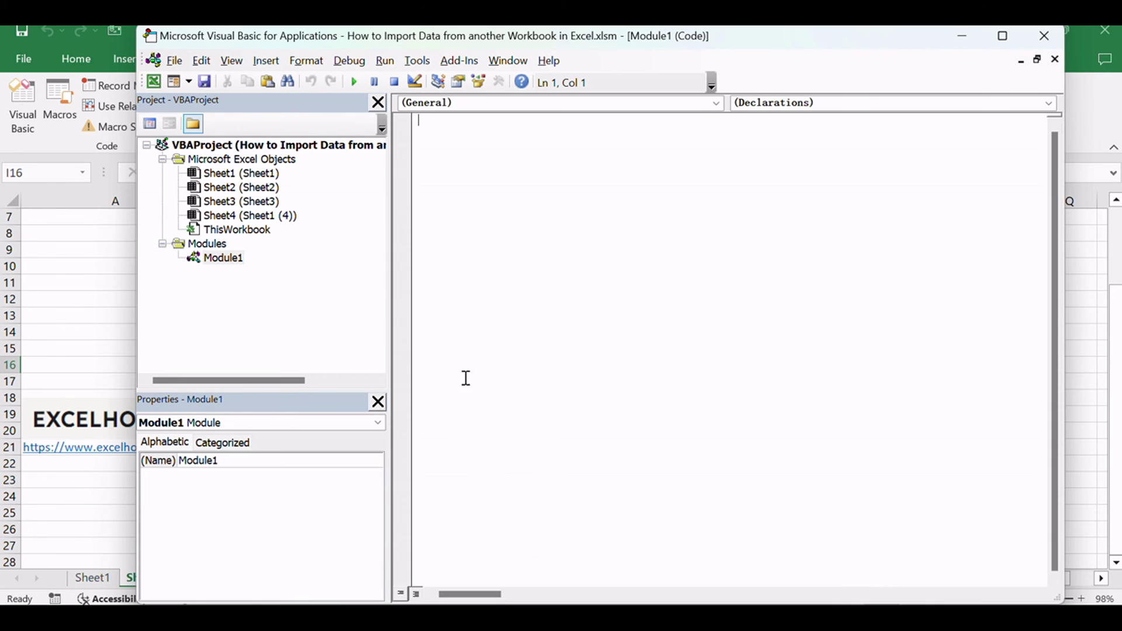
Paste the copied importDataFromWorkbook macro code into the empty module and close the Visual Basic editor.
{"action": "left_click", "coordinate": [520, 363]}
{"action": "type", "text": "Sub importDataFromWorkbook()       ' Get workbook...     Dim ws As Worksheet     Dim filter As String     Dim targetWorkbook As Workbook, wb As Workbook     Dim Ret As Variant      Set targetWorkbook = Application.ActiveWorkbook      ' get the customer workbook     filter = \"Text files (*.xlsx),*.xlsx\"     Caption = \"Please Select an input file \"     Ret = Application.GetOpenFilename(filter, , Caption)      If Ret = False Then Exit Sub      Set wb = Workbooks.Open(Ret)      wb.Sheets(1).Move After:=targetWorkbook.Sheets(targetWorkbook.Sheets.Count)      ActiveSheet.Name = \"ImportData\" End Sub"}
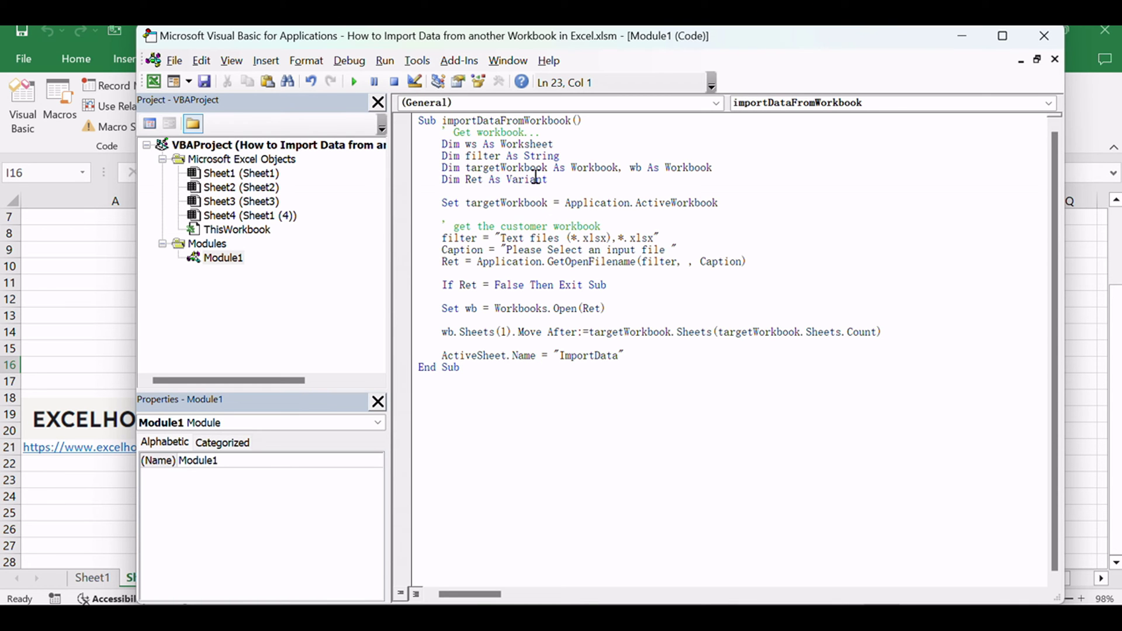
{"action": "left_click_drag", "start_coordinate": [447, 120], "coordinate": [529, 121]}
{"action": "left_click", "coordinate": [652, 189]}
{"action": "key", "text": "F5"}
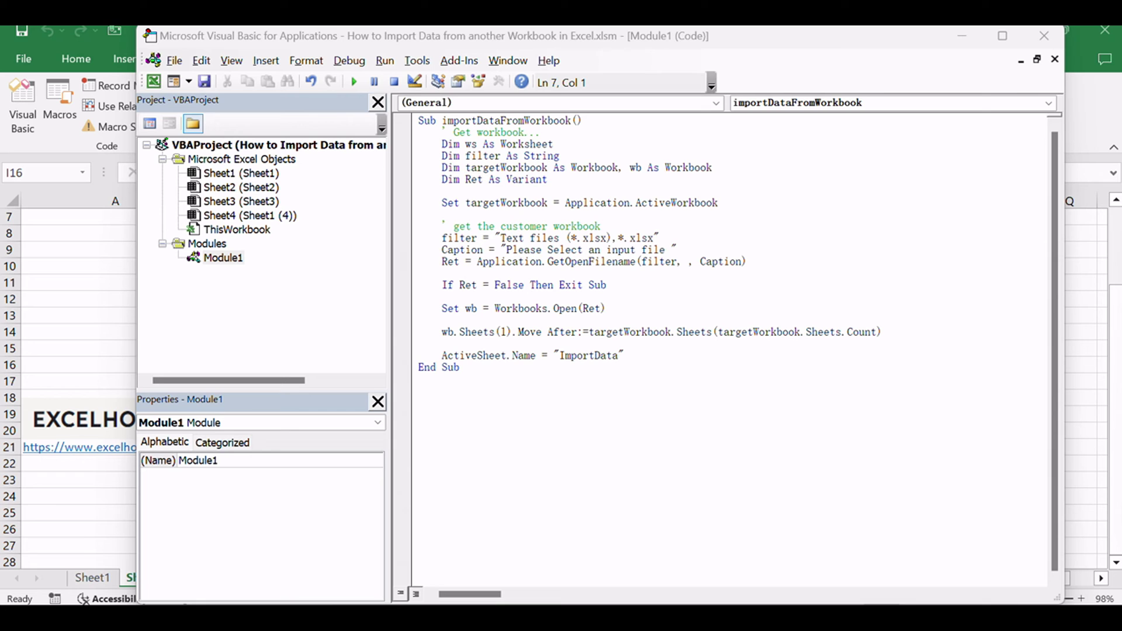
{"action": "left_click", "coordinate": [595, 432]}
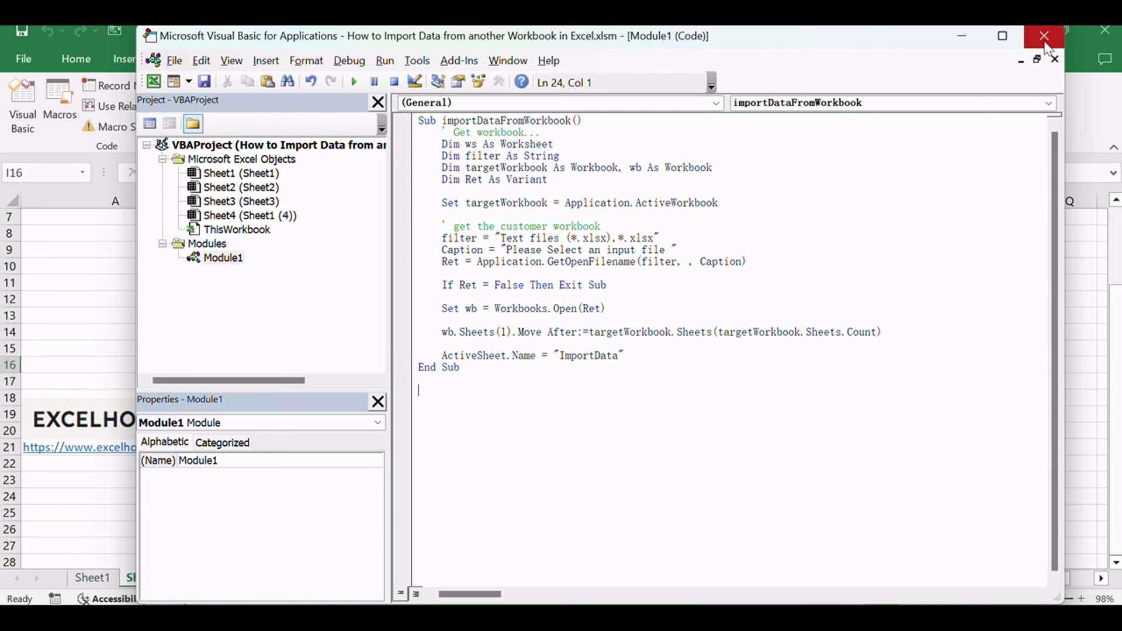
{"action": "left_click", "coordinate": [809, 249]}
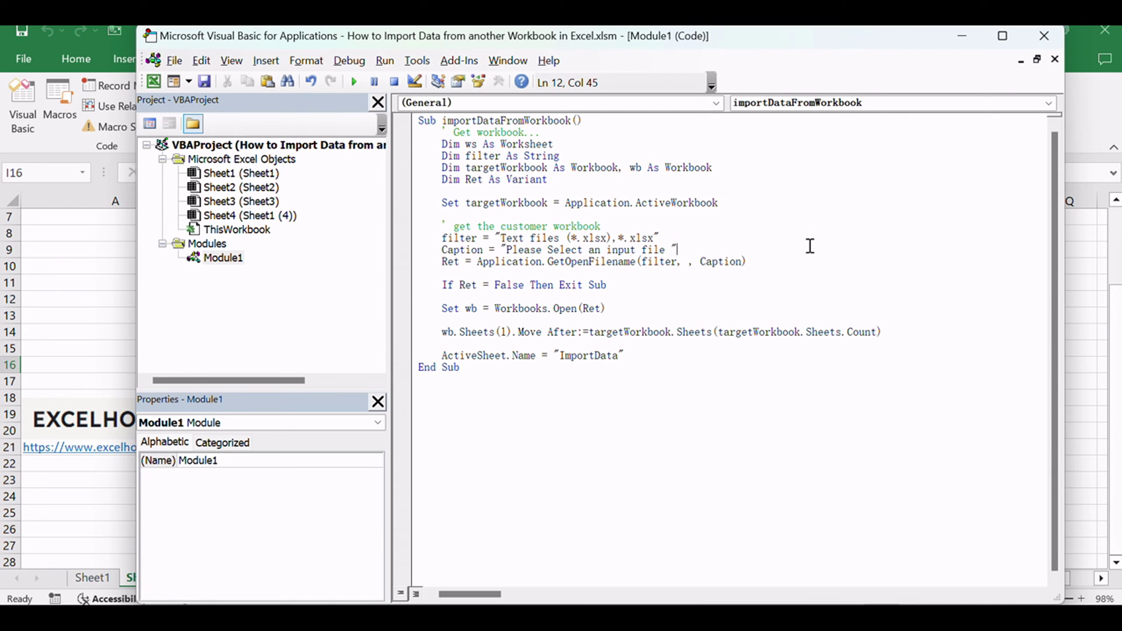
{"action": "left_click", "coordinate": [1045, 39]}
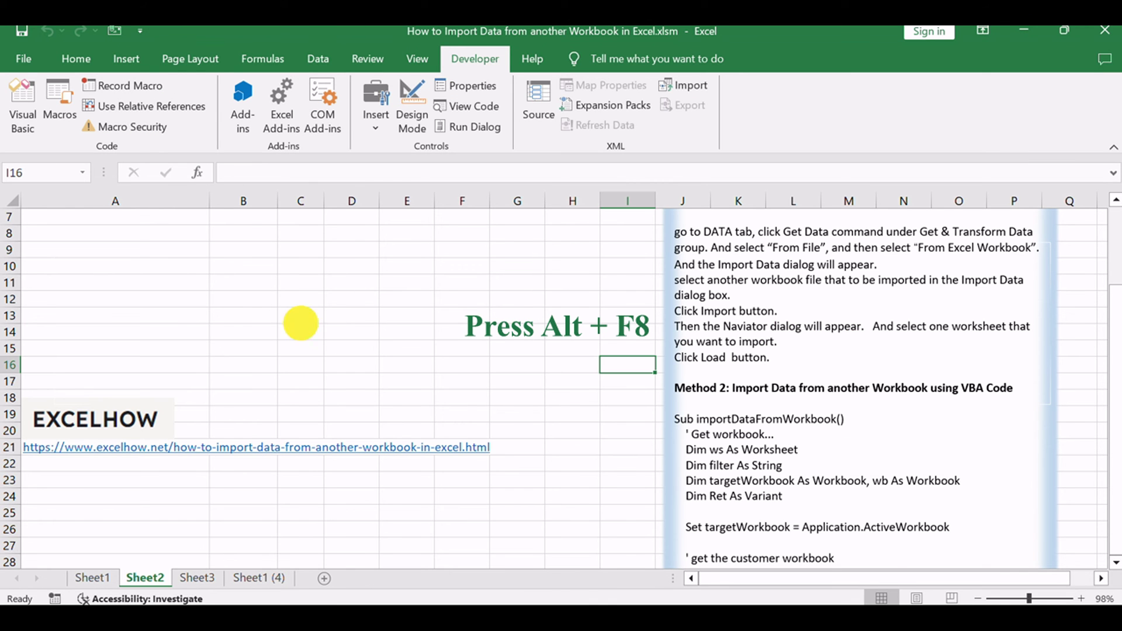
Run the importDataFromWorkbook macro and select test1.xlsx as the input file to import its sheet.
{"action": "left_click_drag", "start_coordinate": [300, 330], "coordinate": [316, 310]}
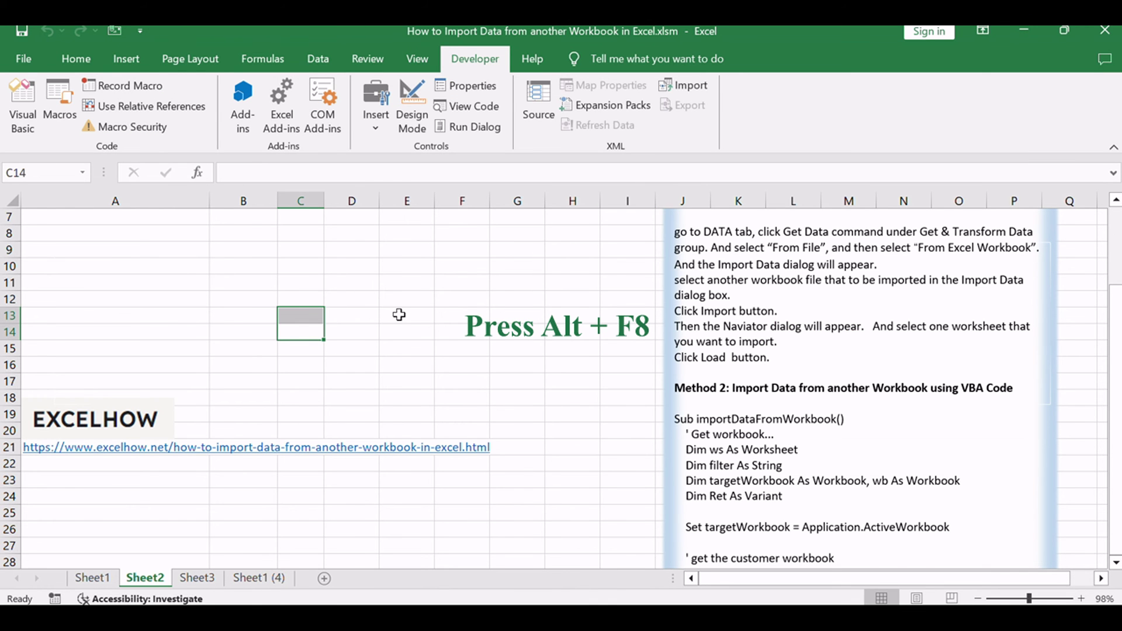
{"action": "key", "text": "alt+F8"}
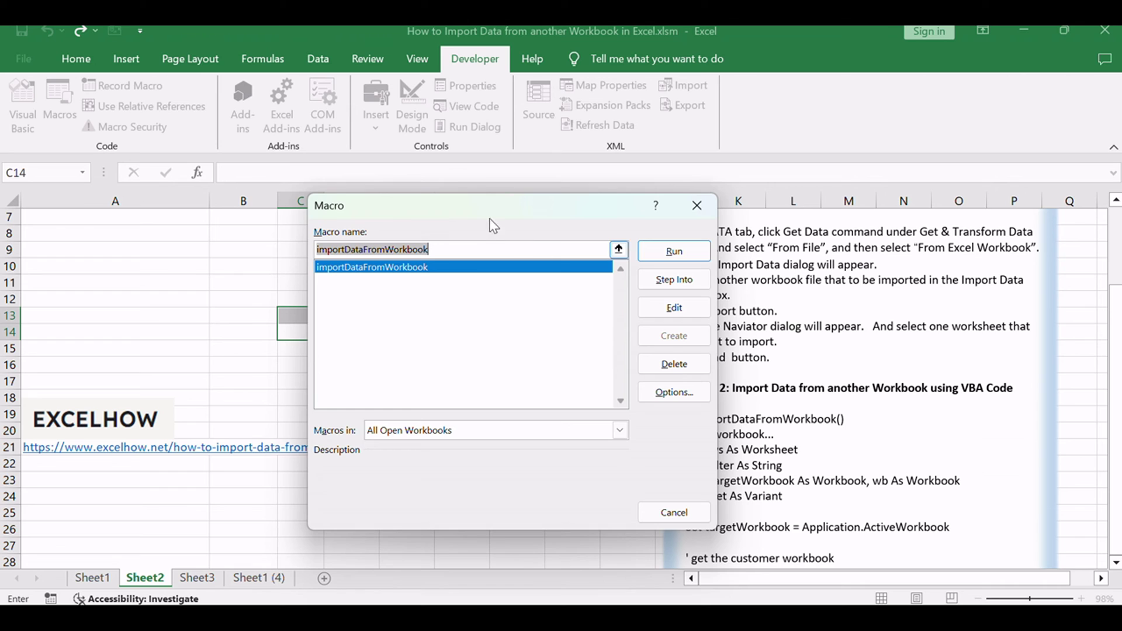
{"action": "left_click", "coordinate": [327, 271]}
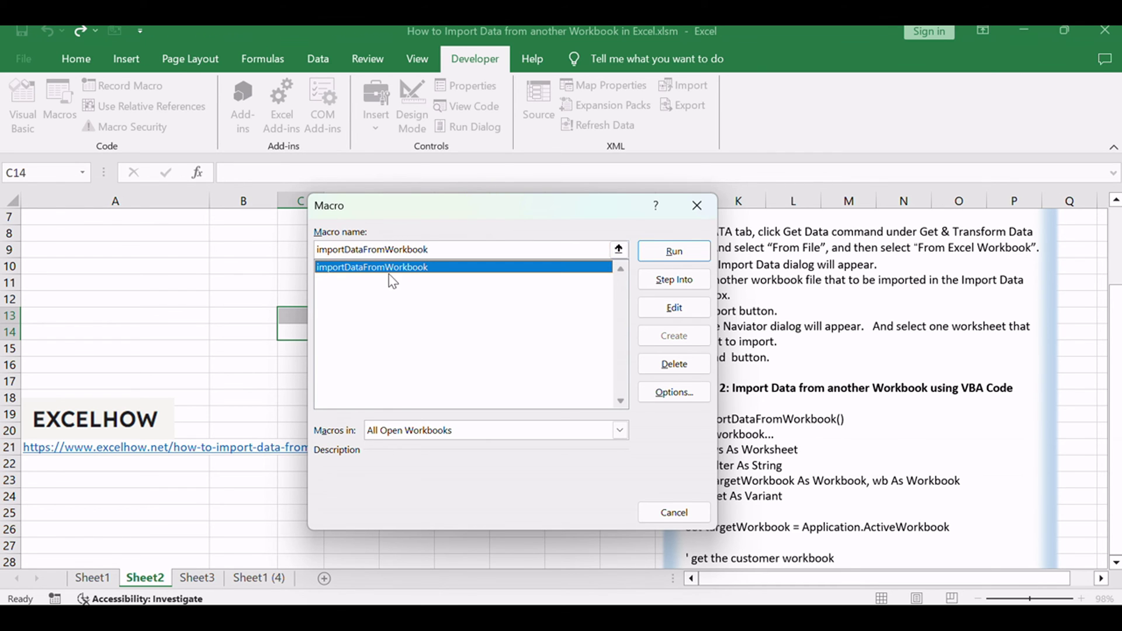
{"action": "left_click", "coordinate": [674, 252]}
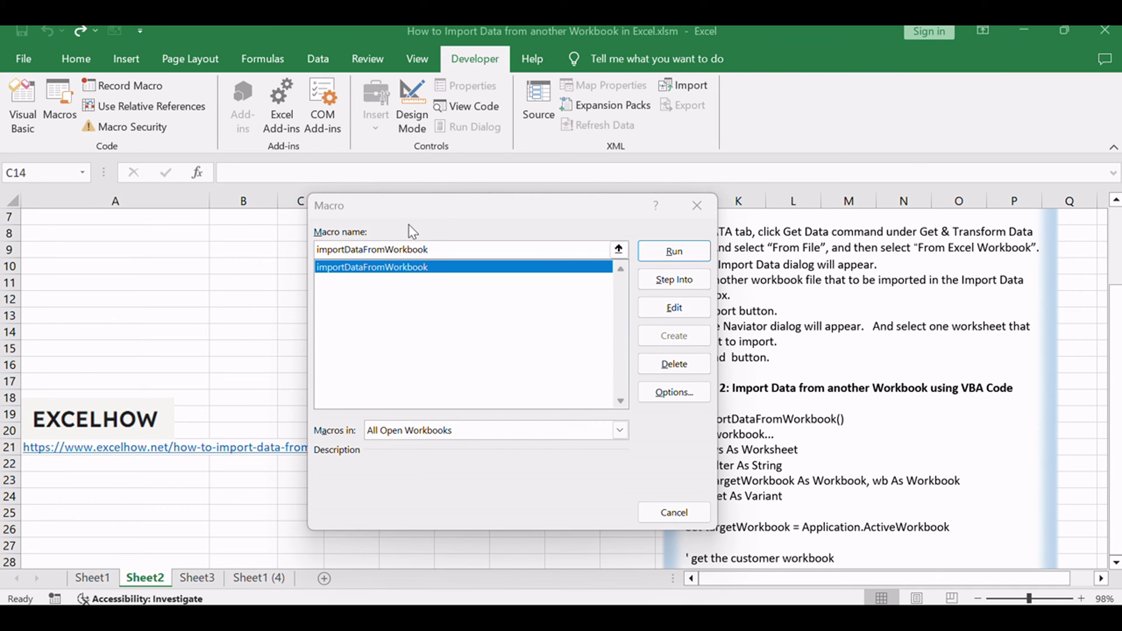
{"action": "left_click", "coordinate": [430, 209]}
{"action": "left_click", "coordinate": [686, 255]}
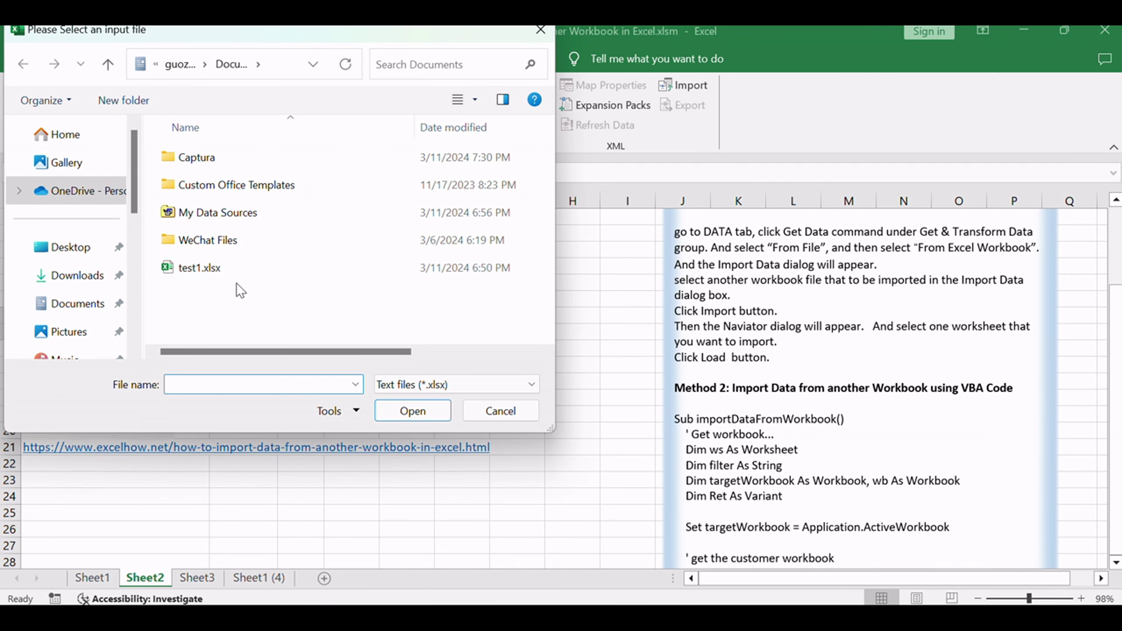
{"action": "left_click", "coordinate": [202, 275]}
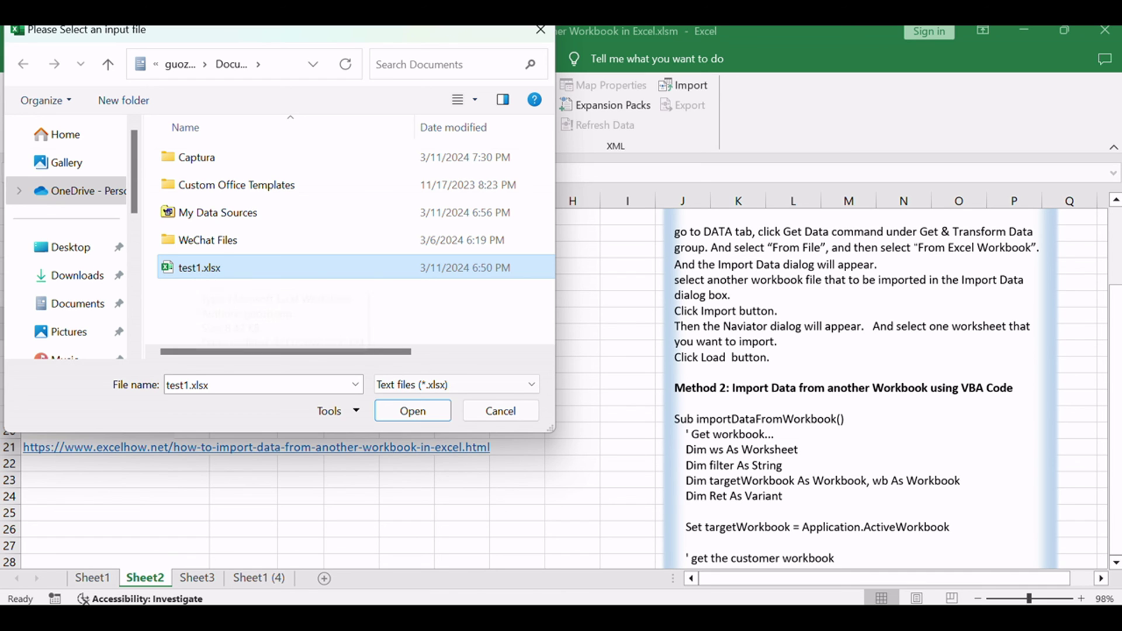
{"action": "key", "text": "Return"}
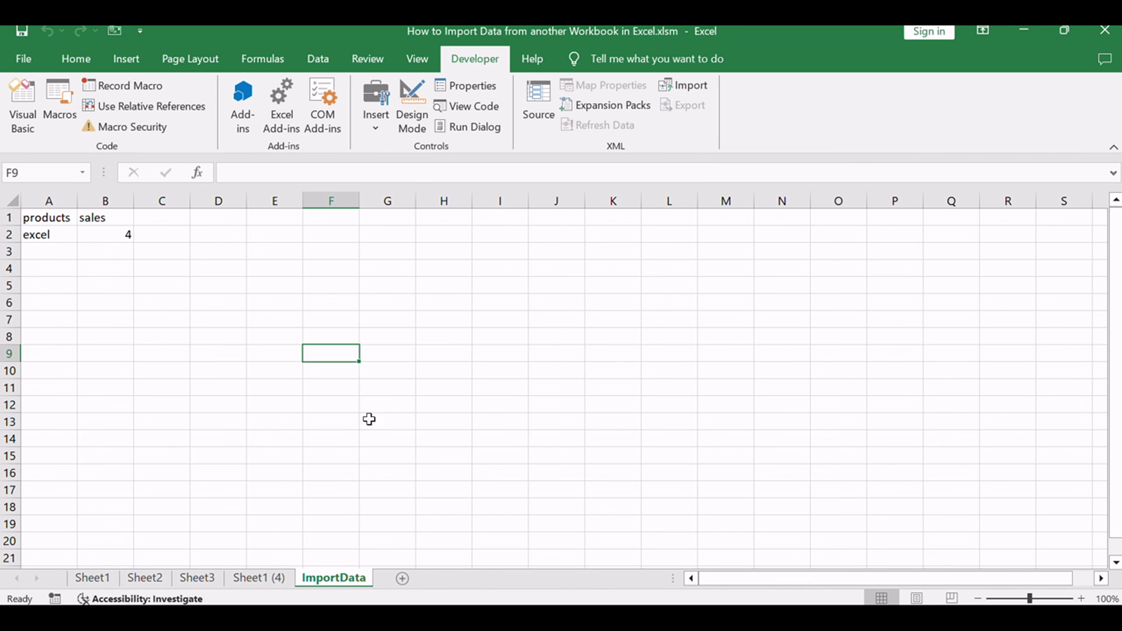
Check the imported products and sales data in A1:B2 of the ImportData sheet.
{"action": "left_click", "coordinate": [340, 579]}
{"action": "left_click_drag", "start_coordinate": [39, 217], "coordinate": [119, 234]}
{"action": "left_click", "coordinate": [185, 305]}
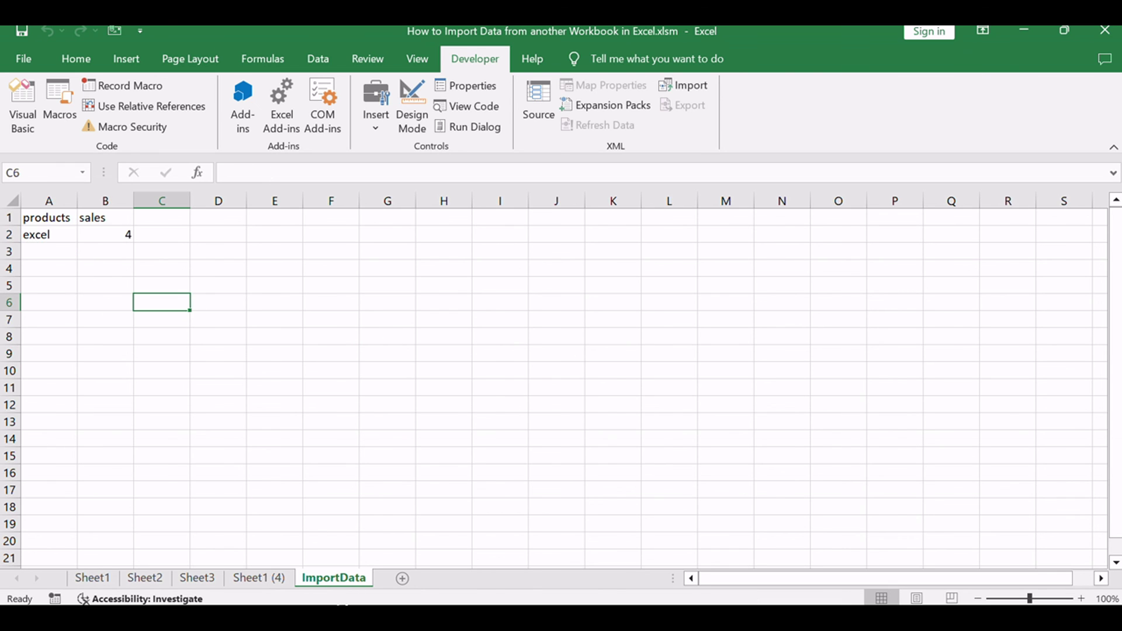
{"action": "key", "text": "alt+Tab"}
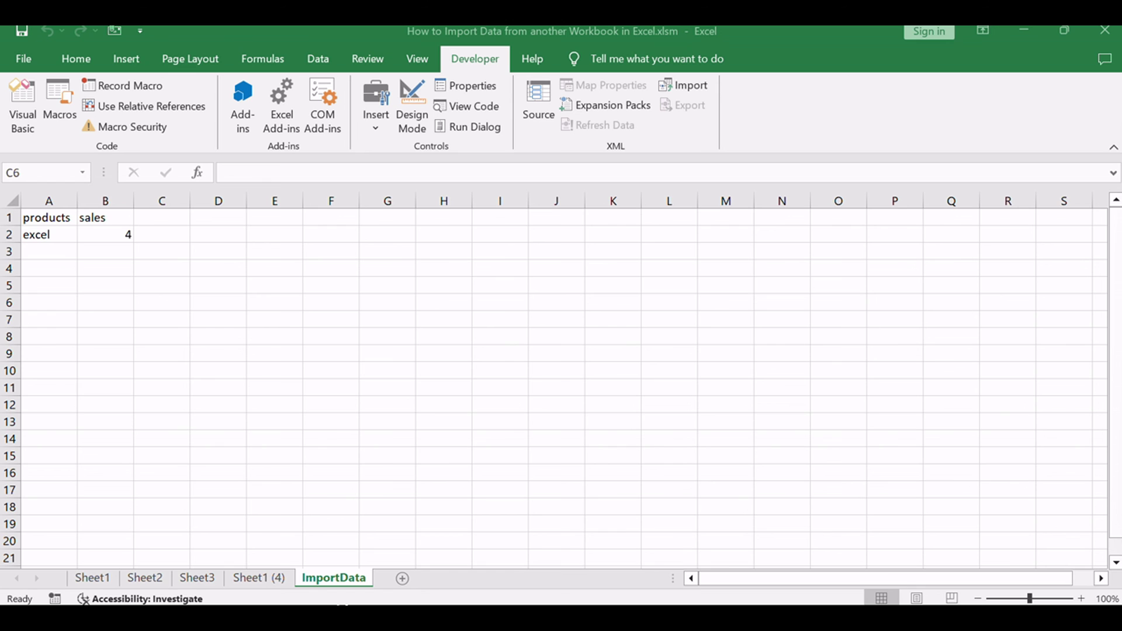
Review the Method 1 Connections and Method 2 VBA Code headings in the text box on Sheet2.
{"action": "left_click", "coordinate": [145, 578]}
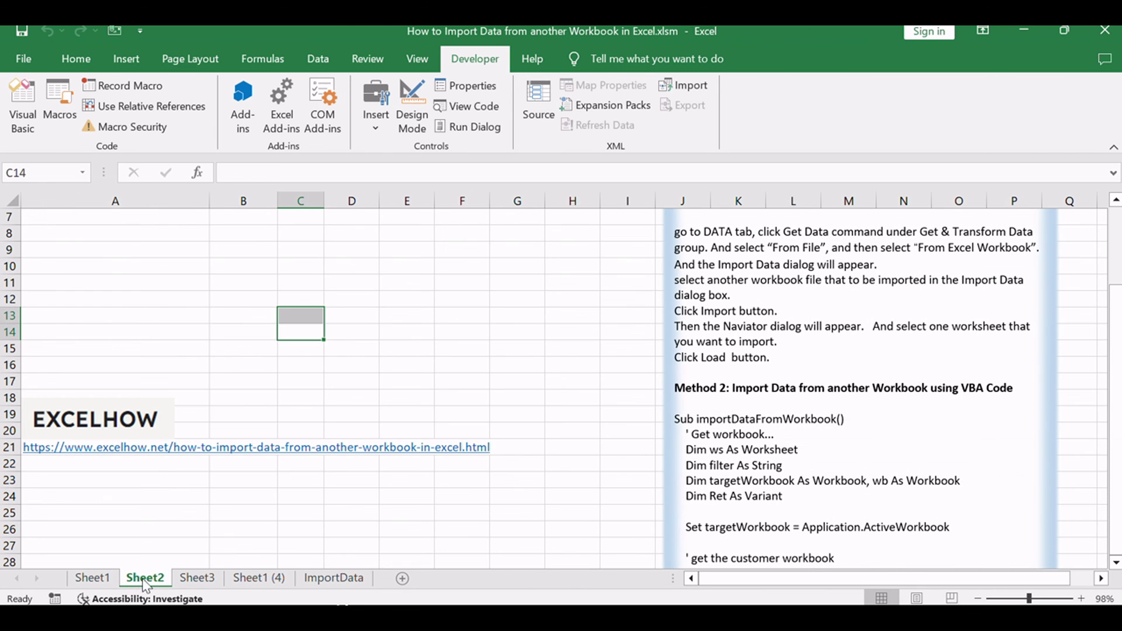
{"action": "left_click", "coordinate": [934, 344]}
{"action": "left_click", "coordinate": [995, 296]}
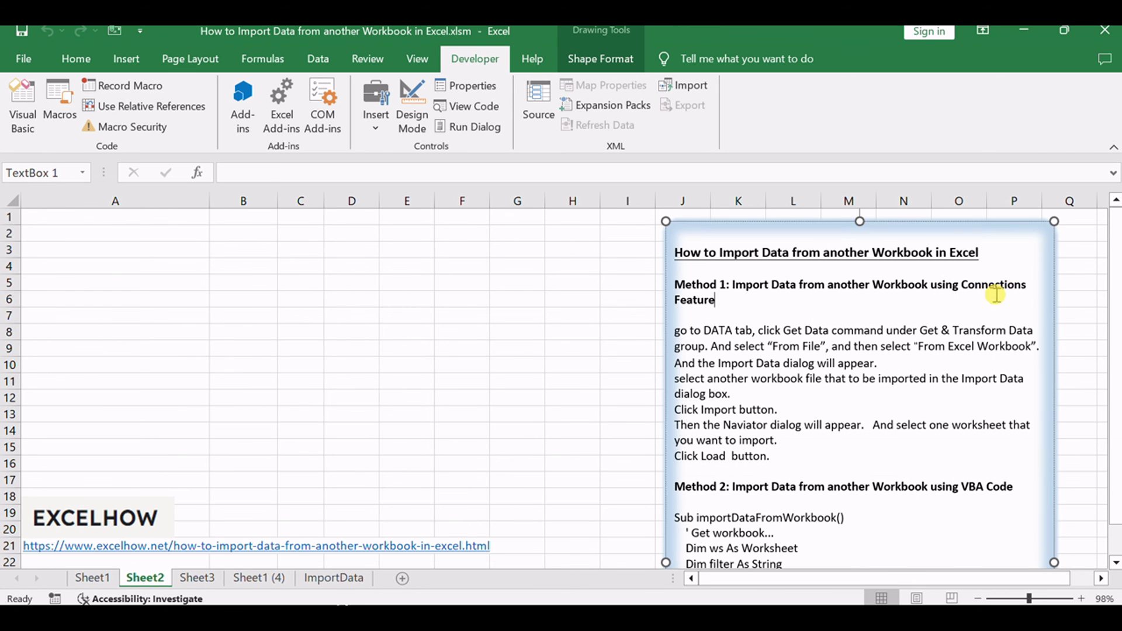
{"action": "left_click_drag", "start_coordinate": [995, 295], "coordinate": [929, 285]}
{"action": "scroll", "coordinate": [974, 381], "scroll_direction": "down", "scroll_amount": 2}
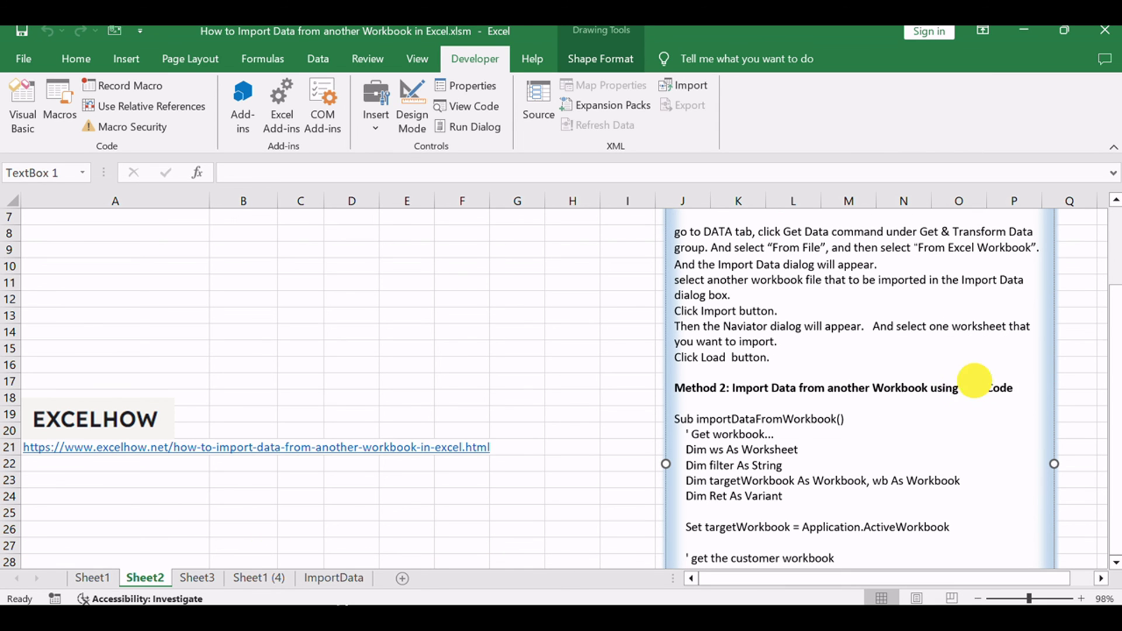
{"action": "left_click", "coordinate": [939, 464]}
{"action": "key", "text": "alt+F11"}
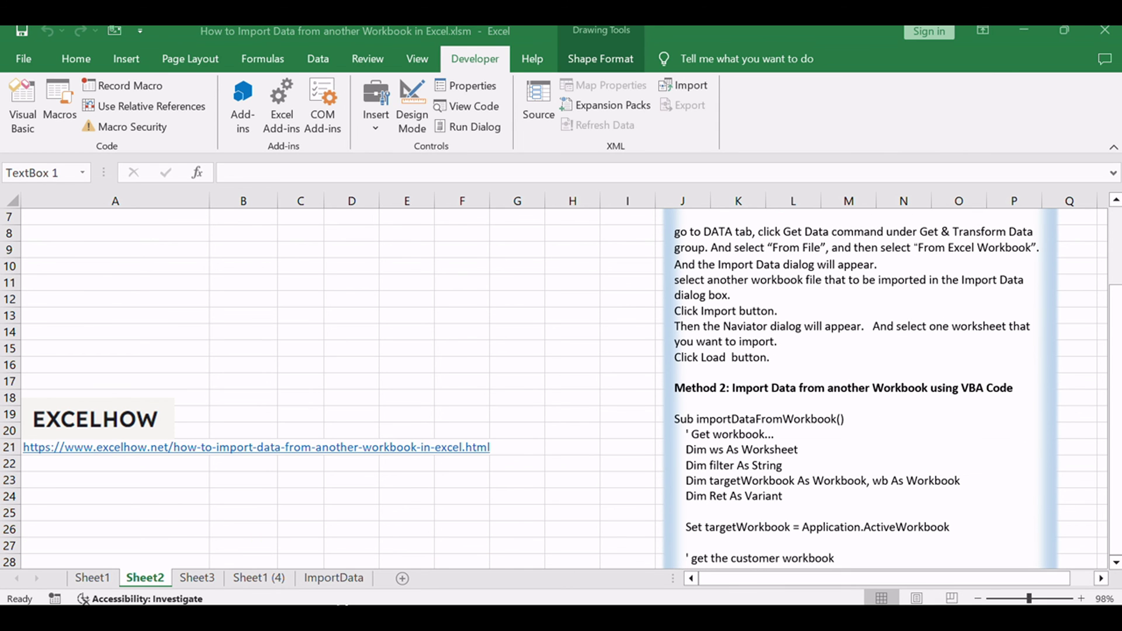